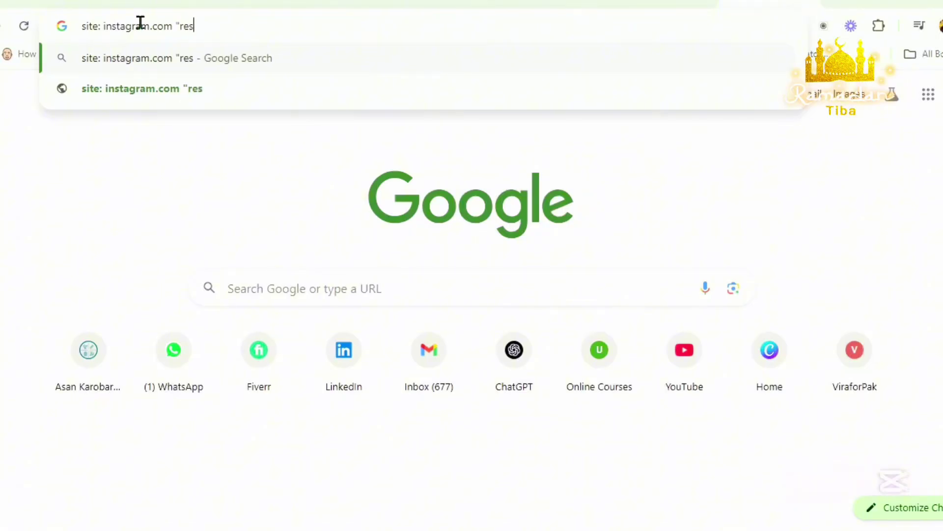
{"action": "type", "text": "taurant"}
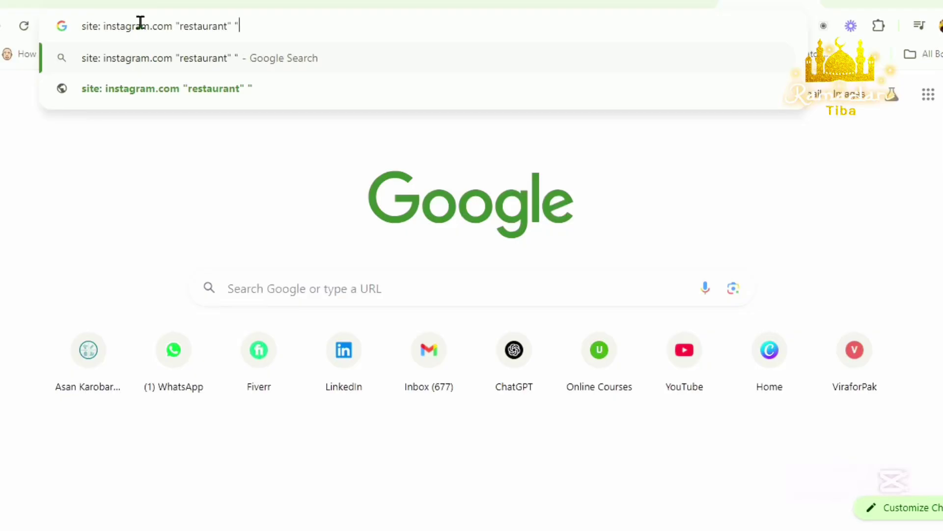
{"action": "type", "text": "\" \"California"}
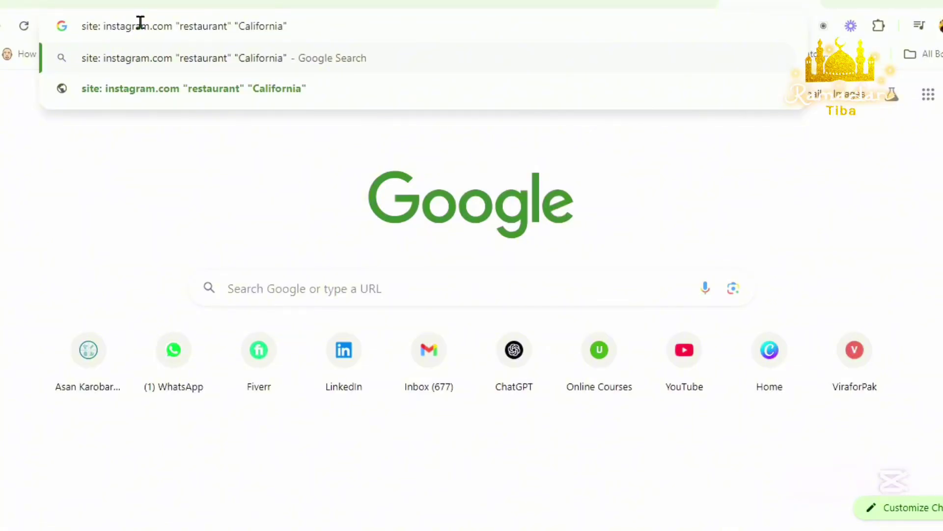
{"action": "type", "text": "\" @"}
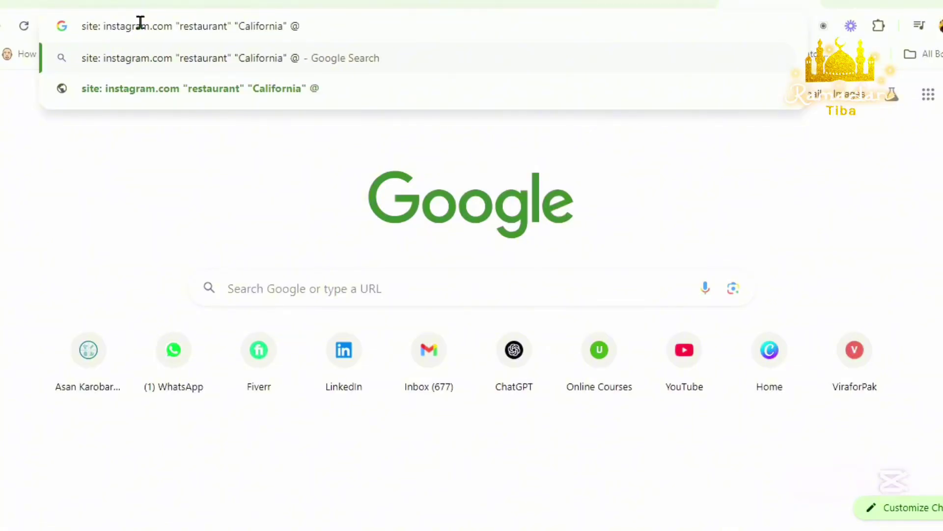
{"action": "type", "text": "gmail.com"}
{"action": "left_click_drag", "start_coordinate": [359, 26], "coordinate": [81, 39]}
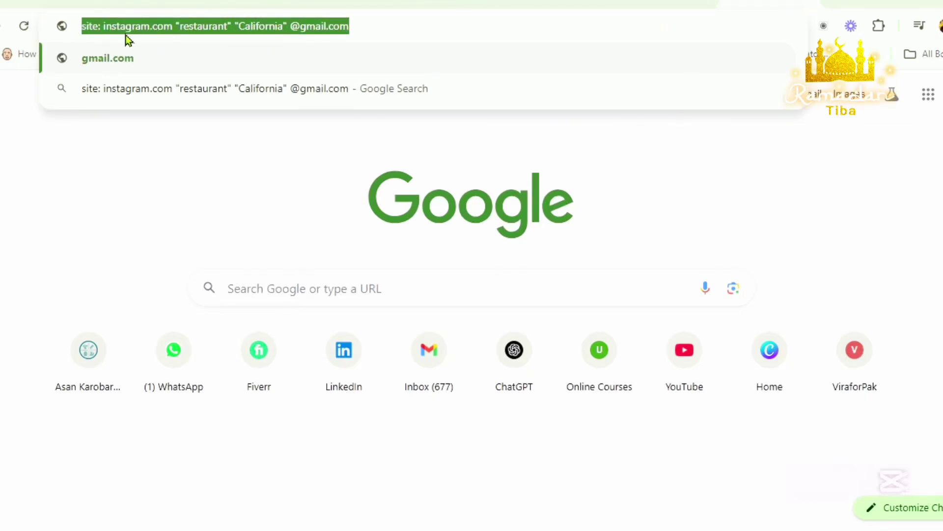
Step: Replace instagram.com with facebook.com as the site in the search query
{"action": "left_click", "coordinate": [137, 30]}
{"action": "left_click_drag", "start_coordinate": [172, 26], "coordinate": [109, 31]}
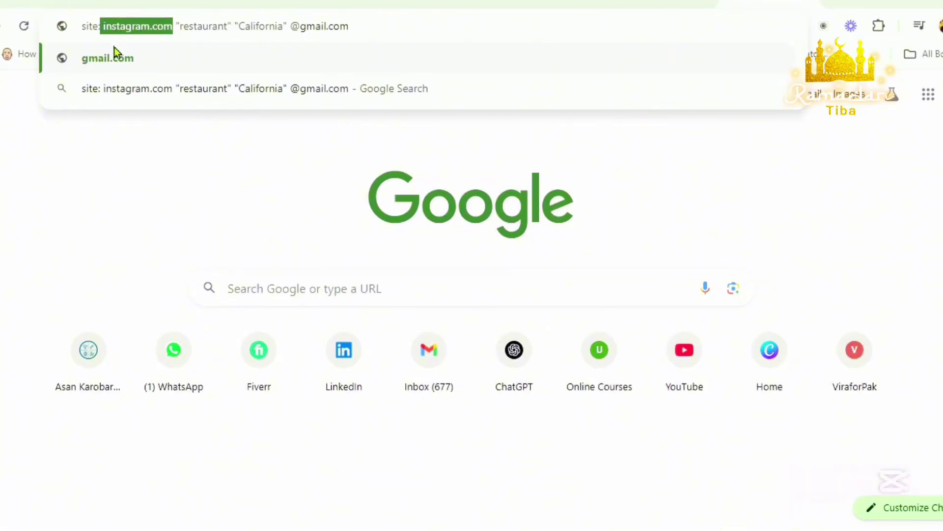
{"action": "key", "text": "BackSpace"}
{"action": "type", "text": "fa"}
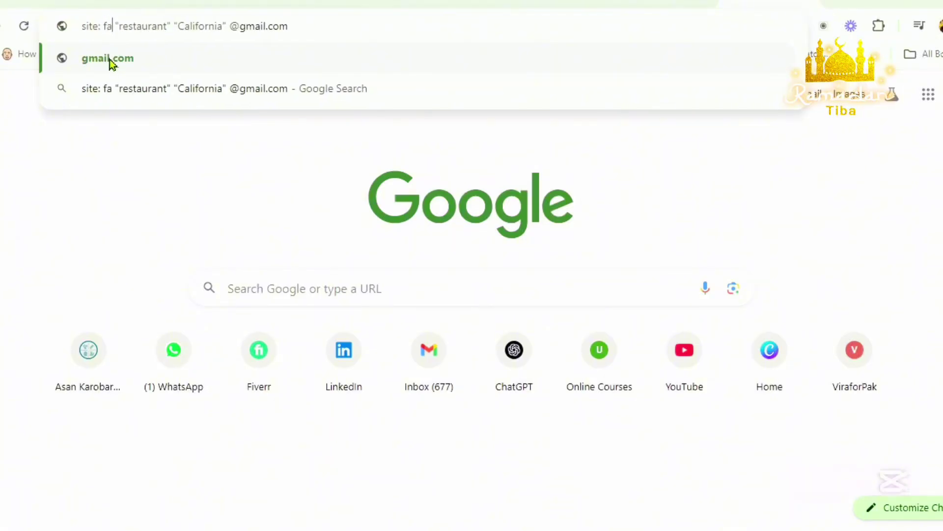
{"action": "type", "text": "ceboo"}
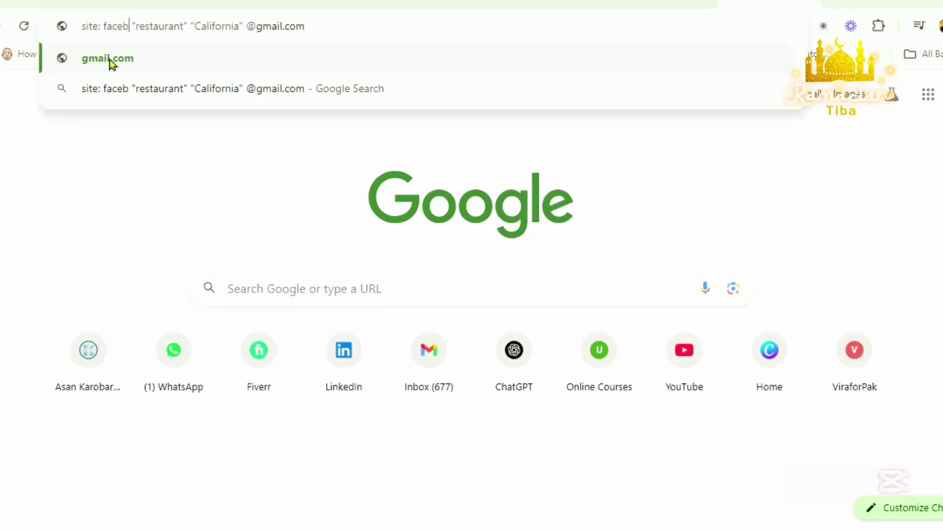
{"action": "type", "text": "k.com"}
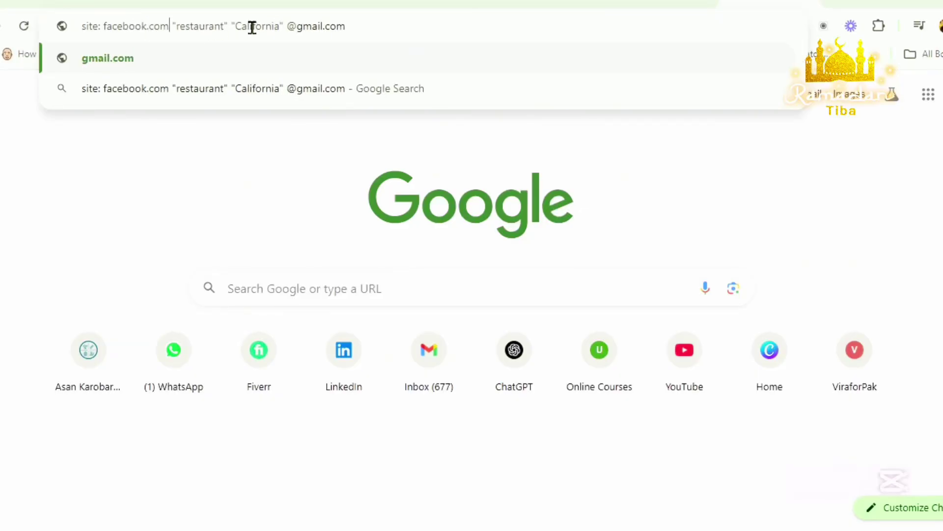
Step: Replace the location California with New York in the search query
{"action": "left_click_drag", "start_coordinate": [235, 26], "coordinate": [277, 26]}
{"action": "key", "text": "BackSpace"}
{"action": "key", "text": "BackSpace"}
{"action": "type", "text": "New York"}
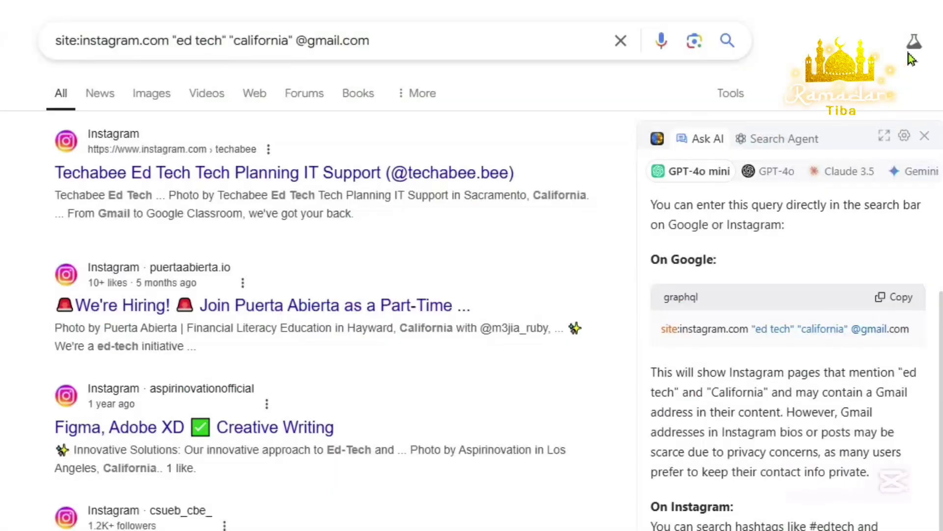
{"action": "left_click", "coordinate": [369, 40]}
{"action": "scroll", "coordinate": [472, 265], "scroll_direction": "down", "scroll_amount": 2}
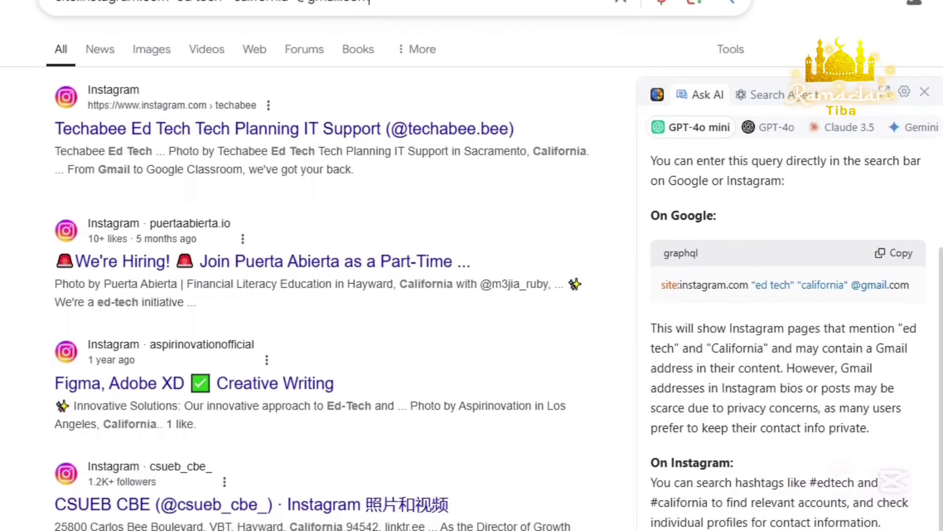
{"action": "scroll", "coordinate": [472, 265], "scroll_direction": "down", "scroll_amount": 2}
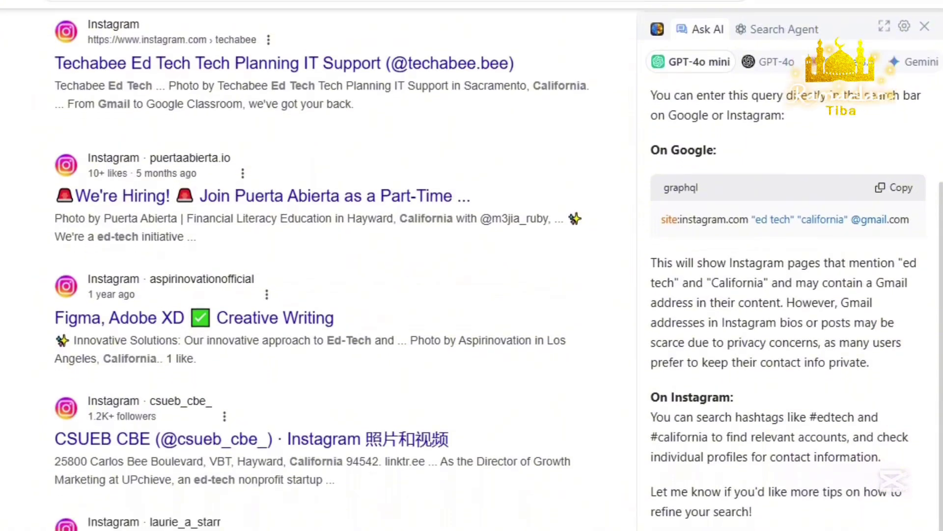
{"action": "scroll", "coordinate": [472, 265], "scroll_direction": "down", "scroll_amount": 2}
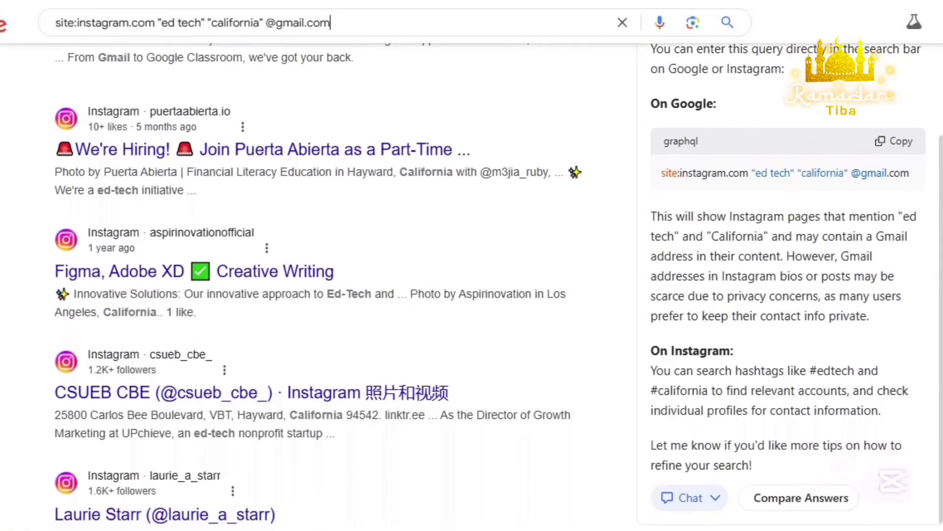
{"action": "scroll", "coordinate": [472, 265], "scroll_direction": "down", "scroll_amount": 3}
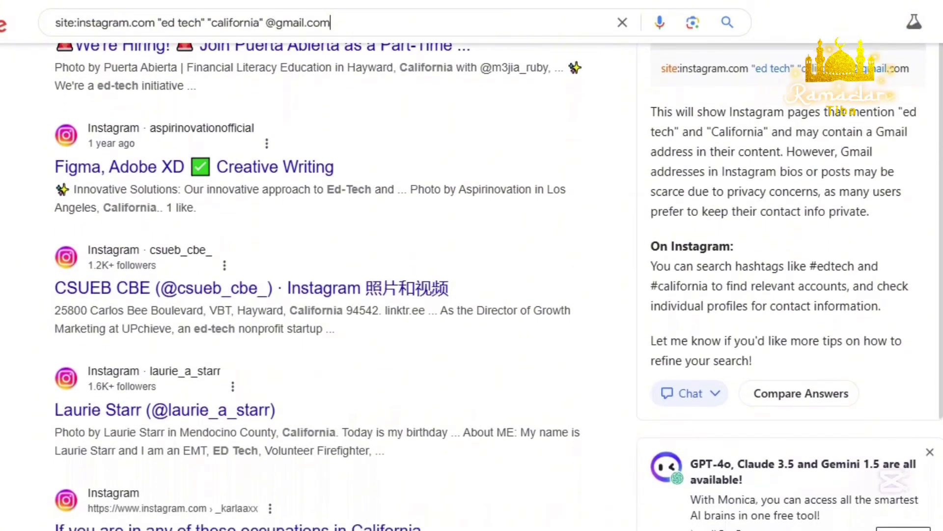
{"action": "scroll", "coordinate": [472, 266], "scroll_direction": "down", "scroll_amount": 3}
{"action": "scroll", "coordinate": [471, 266], "scroll_direction": "down", "scroll_amount": 4}
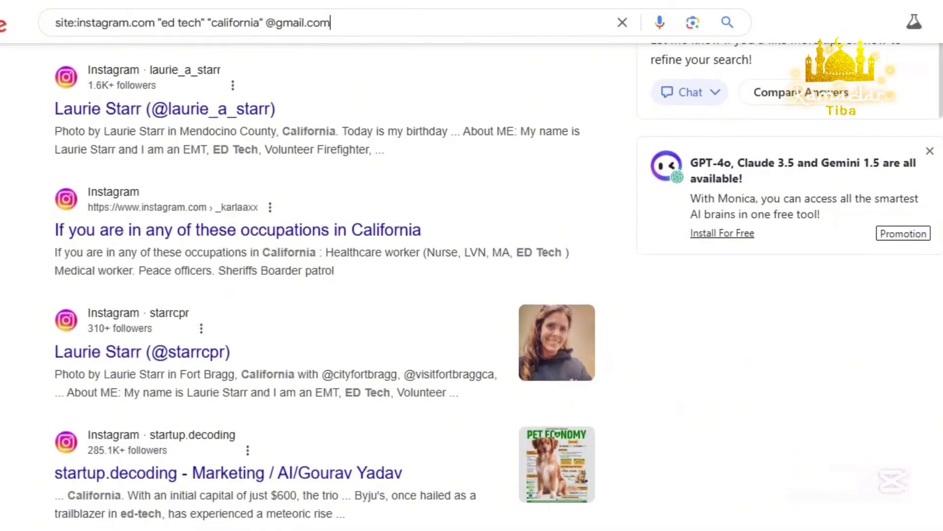
{"action": "scroll", "coordinate": [472, 265], "scroll_direction": "up", "scroll_amount": 7}
{"action": "scroll", "coordinate": [315, 285], "scroll_direction": "up", "scroll_amount": 2}
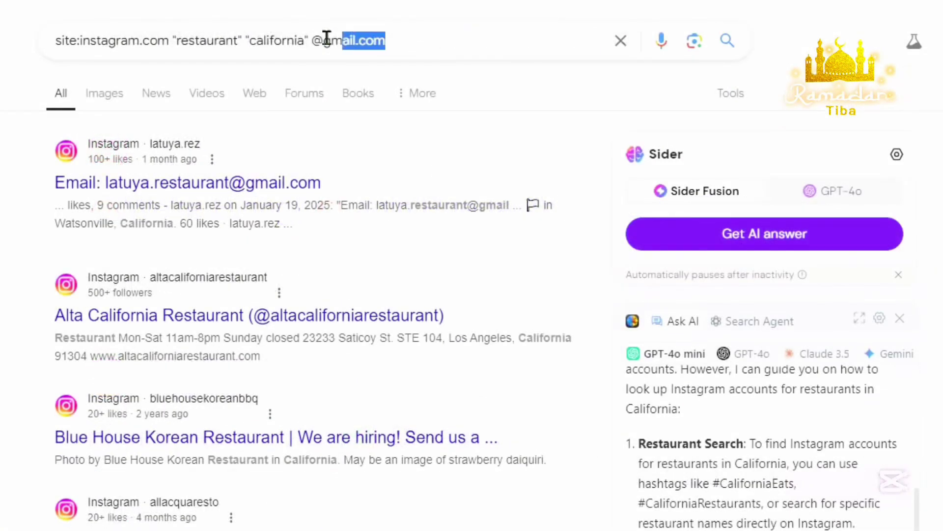
{"action": "left_click_drag", "start_coordinate": [327, 38], "coordinate": [21, 51]}
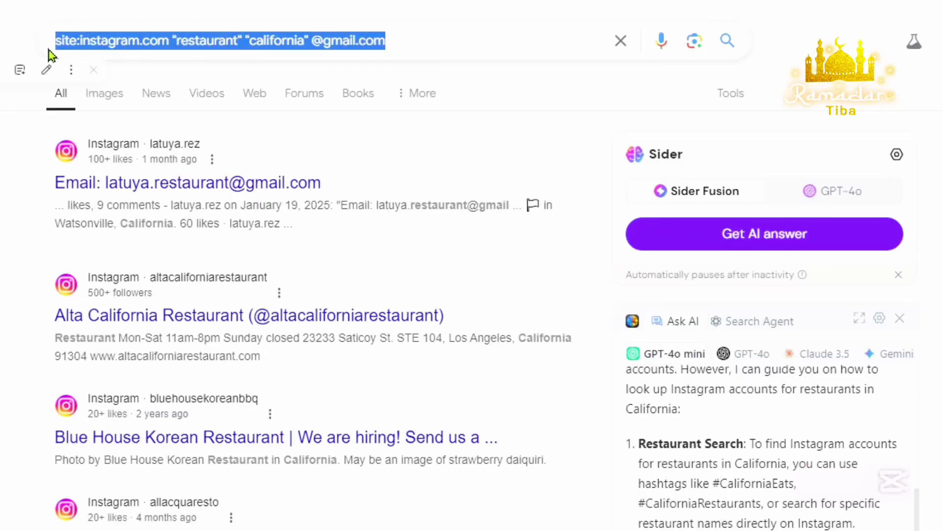
{"action": "left_click", "coordinate": [22, 147]}
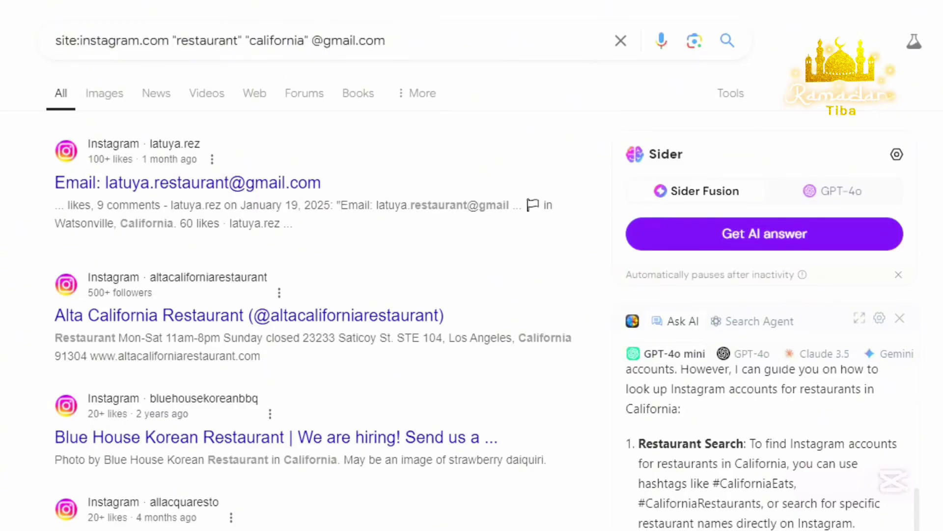
{"action": "scroll", "coordinate": [320, 295], "scroll_direction": "down", "scroll_amount": 10}
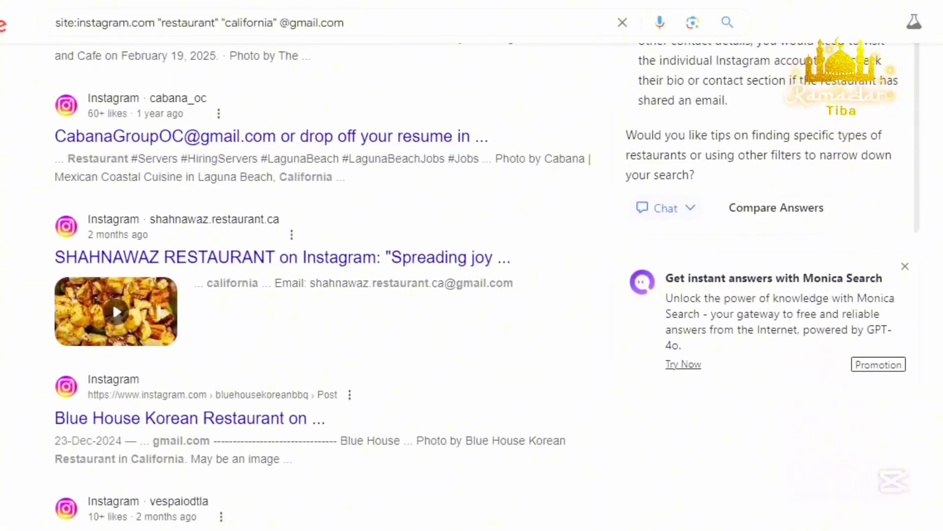
{"action": "scroll", "coordinate": [319, 295], "scroll_direction": "up", "scroll_amount": 10}
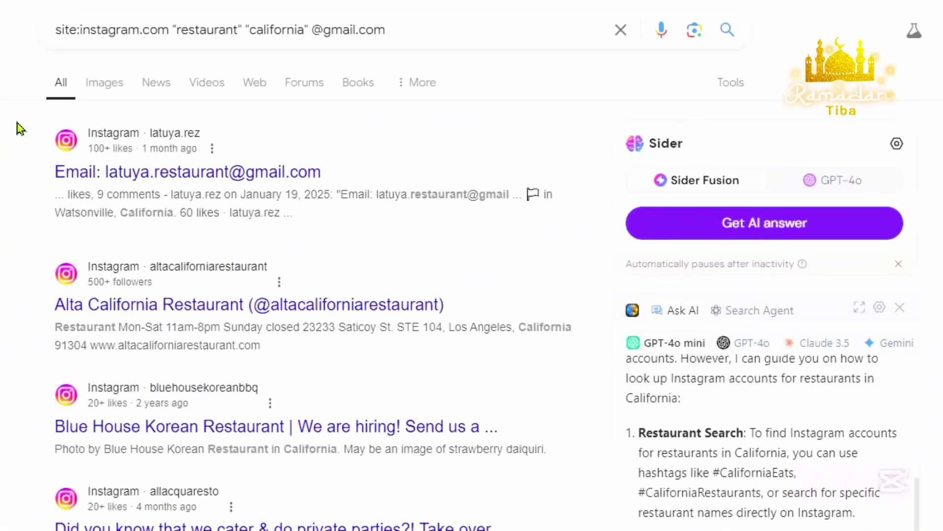
{"action": "left_click_drag", "start_coordinate": [34, 131], "coordinate": [317, 278]}
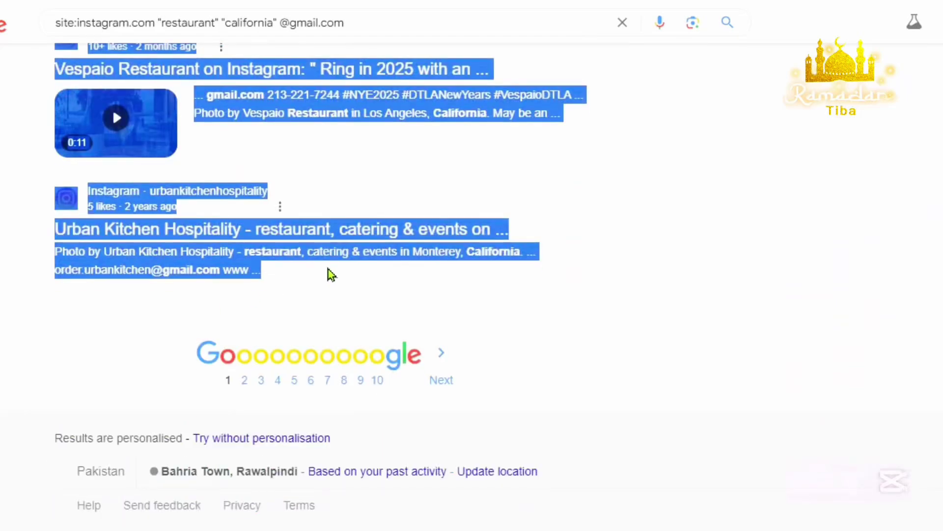
{"action": "right_click", "coordinate": [313, 308]}
{"action": "left_click", "coordinate": [311, 301]}
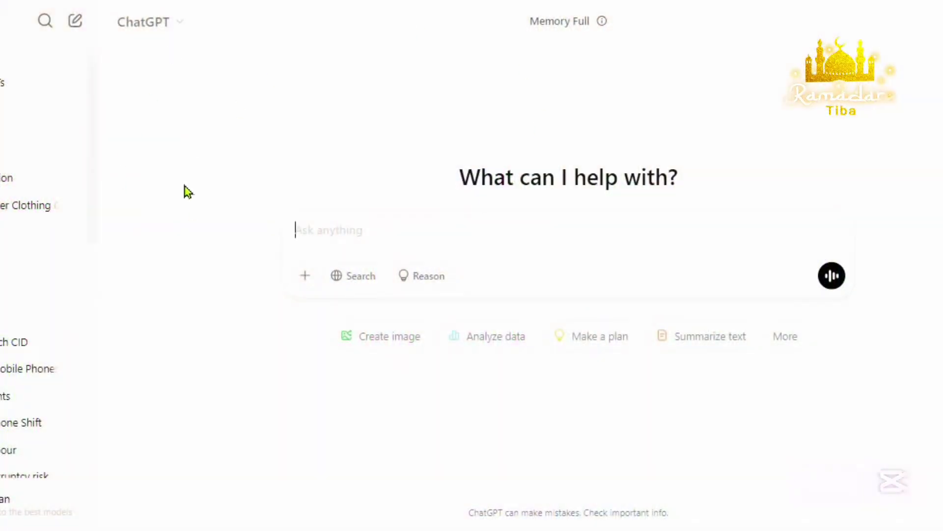
Step: Paste the copied results into a new ChatGPT prompt and request a table with columns Name, Email, Instagram Handle & Link, Location, and Website/Other Info
{"action": "key", "text": "ctrl+v"}
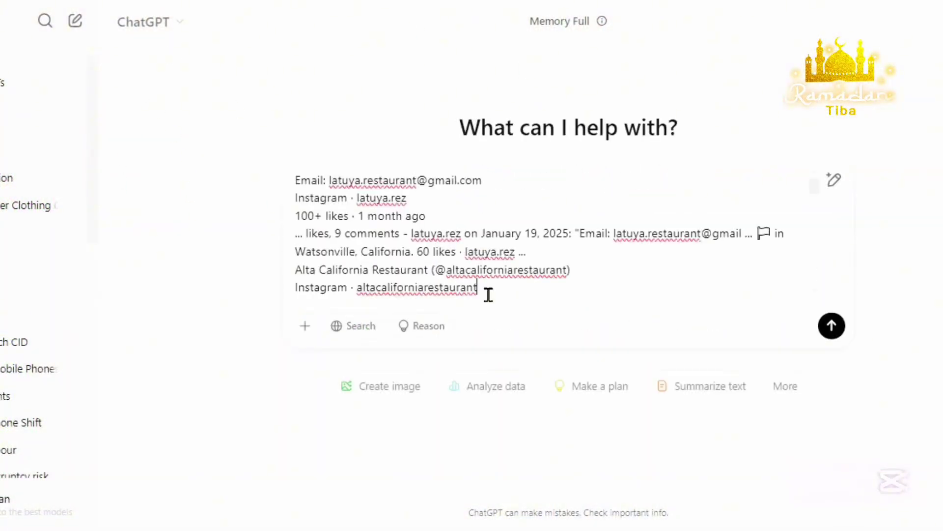
{"action": "scroll", "coordinate": [488, 293], "scroll_direction": "down", "scroll_amount": 10}
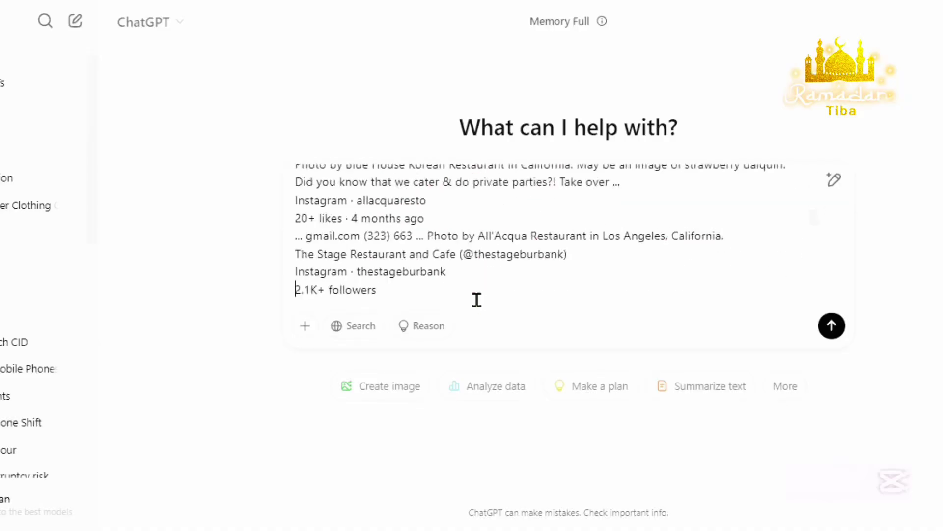
{"action": "scroll", "coordinate": [547, 282], "scroll_direction": "down", "scroll_amount": 3}
{"action": "scroll", "coordinate": [548, 282], "scroll_direction": "up", "scroll_amount": 3}
{"action": "scroll", "coordinate": [547, 282], "scroll_direction": "down", "scroll_amount": 3}
{"action": "scroll", "coordinate": [815, 294], "scroll_direction": "down", "scroll_amount": 1}
{"action": "left_click_drag", "start_coordinate": [339, 290], "coordinate": [310, 274]}
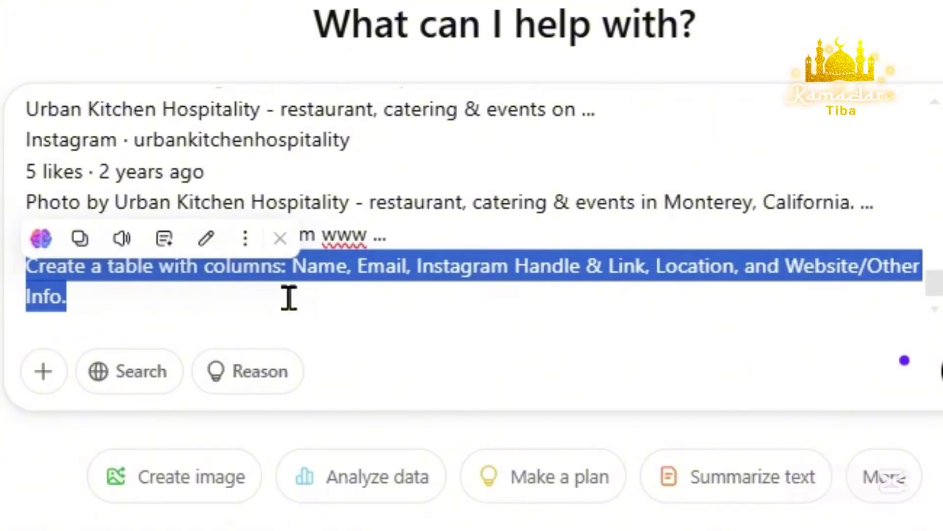
{"action": "left_click", "coordinate": [281, 298]}
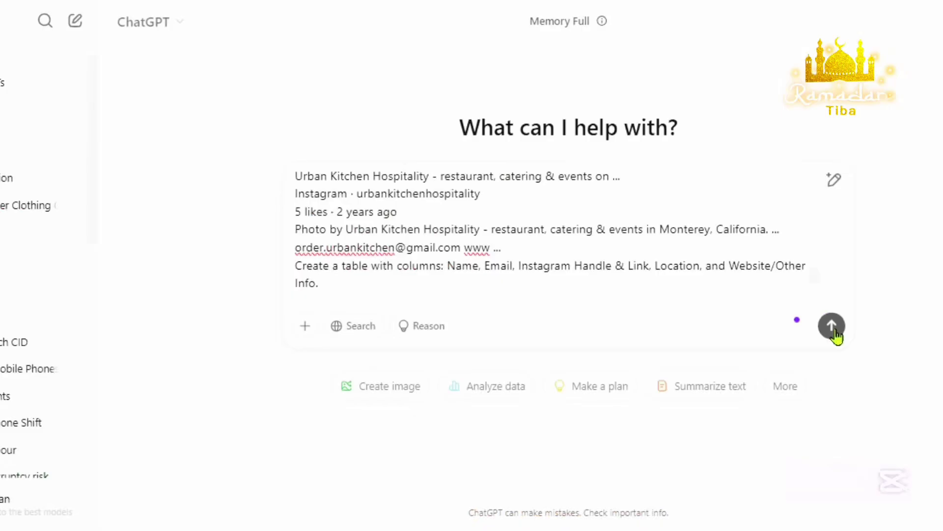
{"action": "left_click", "coordinate": [831, 326]}
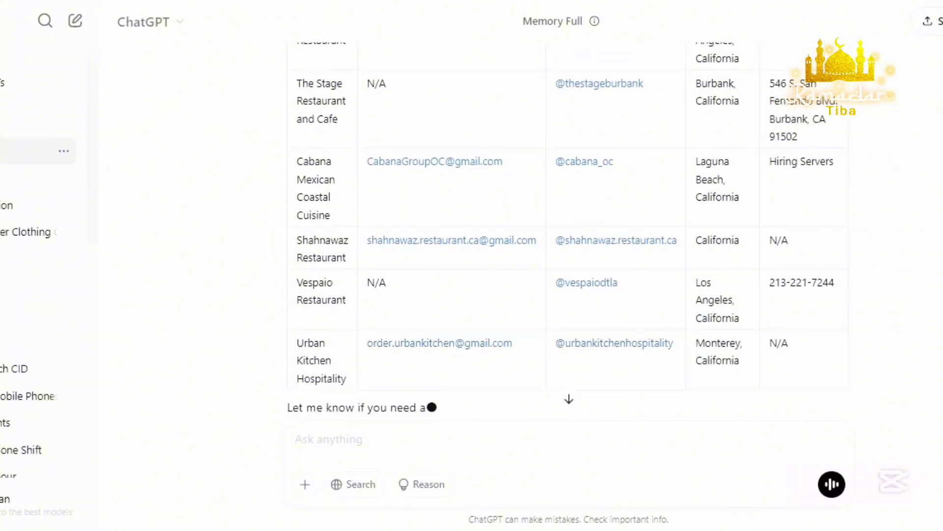
Step: Copy the whole generated contact table, from the Name header through the Urban Kitchen Hospitality row
{"action": "scroll", "coordinate": [563, 227], "scroll_direction": "up", "scroll_amount": 5}
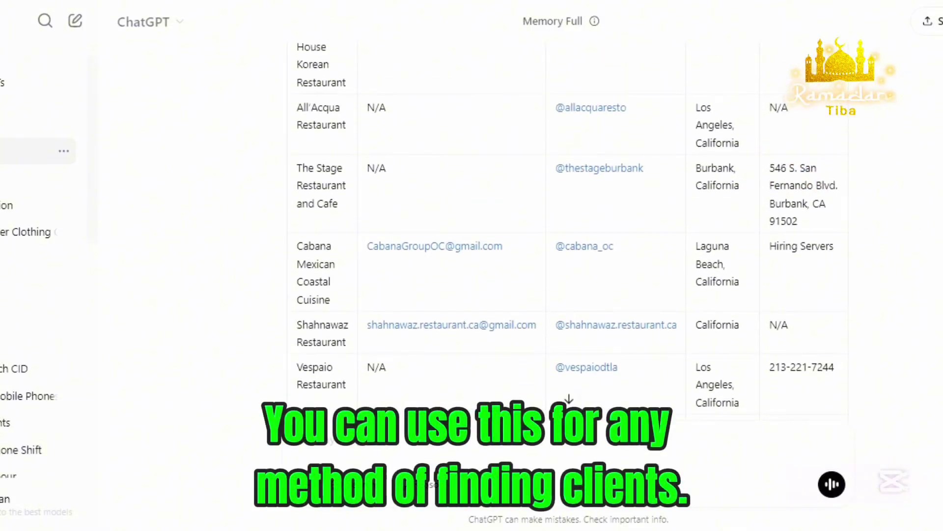
{"action": "scroll", "coordinate": [563, 228], "scroll_direction": "down", "scroll_amount": 6}
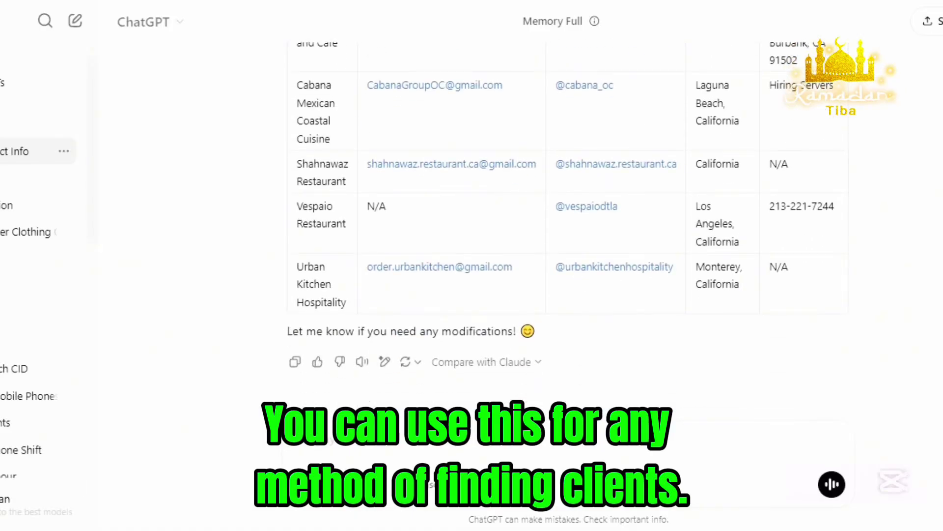
{"action": "scroll", "coordinate": [703, 222], "scroll_direction": "up", "scroll_amount": 6}
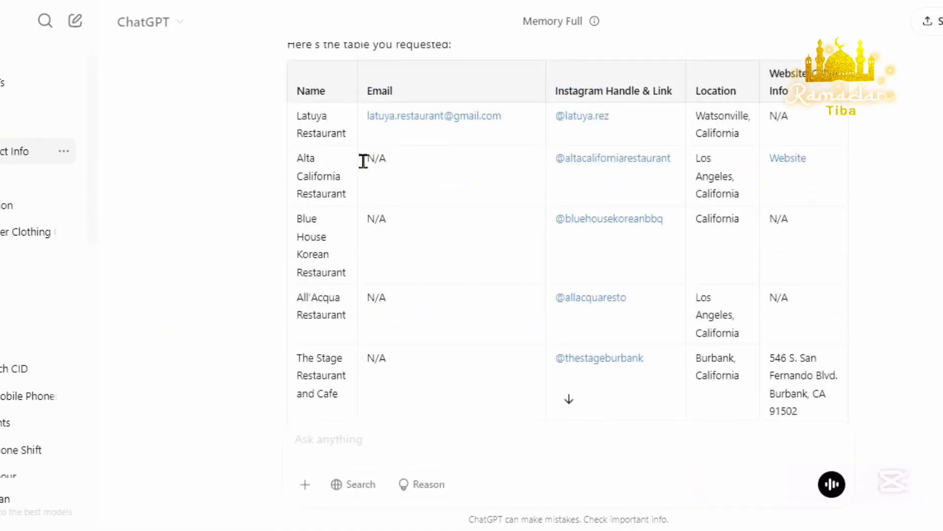
{"action": "left_click_drag", "start_coordinate": [290, 90], "coordinate": [733, 285]}
{"action": "left_click_drag", "start_coordinate": [801, 283], "coordinate": [796, 280]}
{"action": "right_click", "coordinate": [705, 281]}
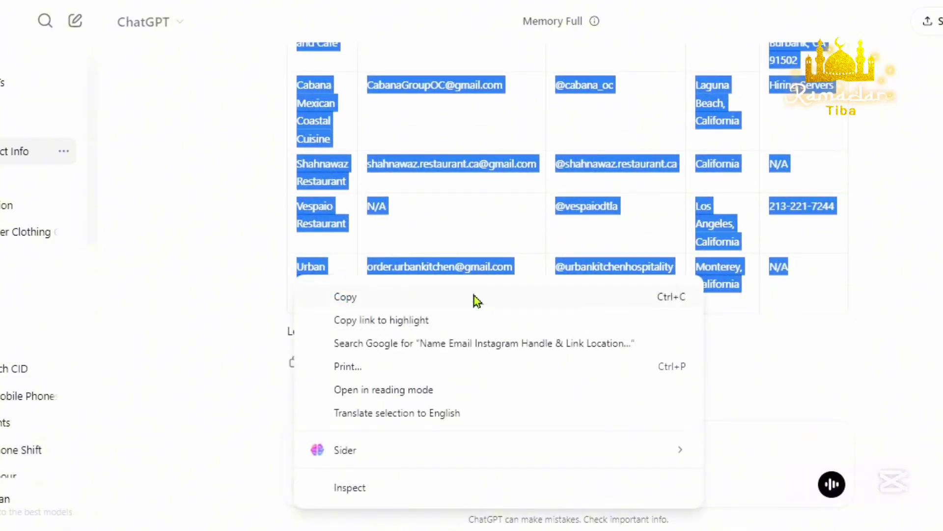
{"action": "left_click", "coordinate": [461, 302]}
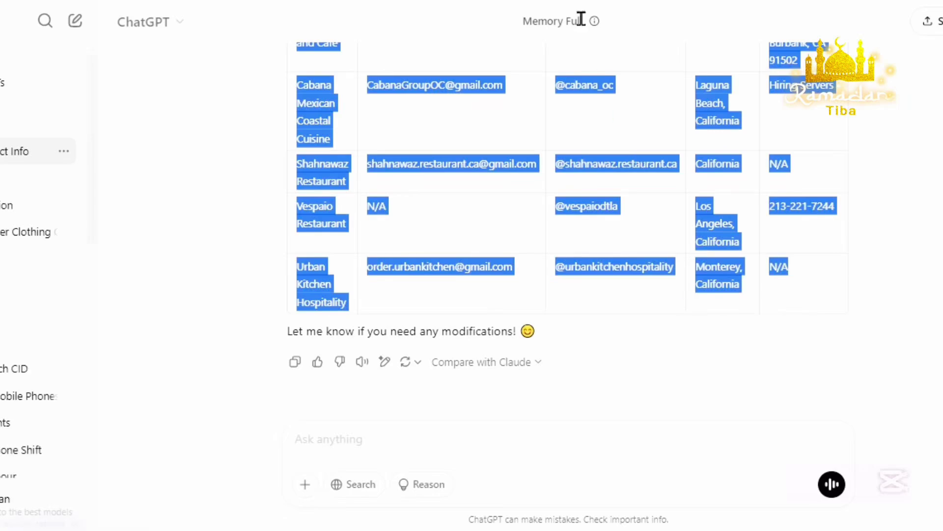
Step: Open Google Sheets in a new browser tab and put the copied table into a blank spreadsheet starting at cell A1
{"action": "key", "text": "ctrl+t"}
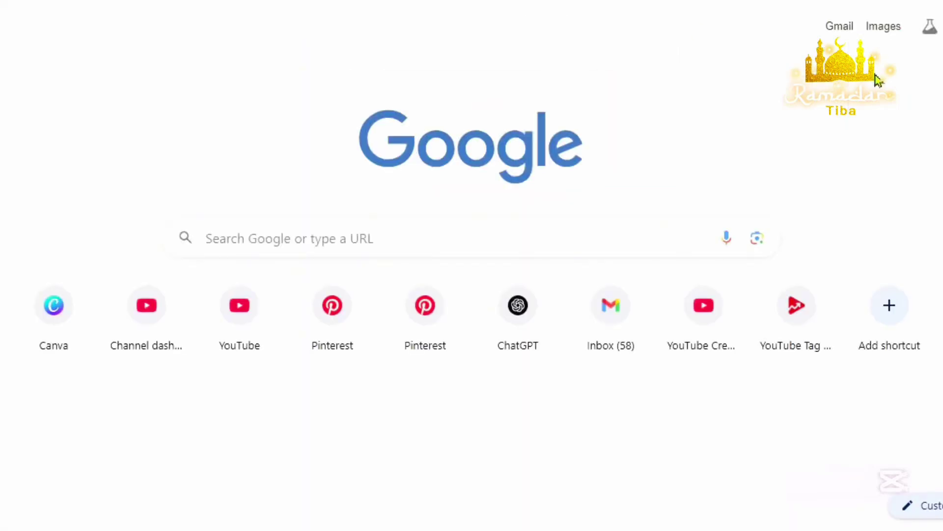
{"action": "left_click", "coordinate": [878, 27]}
{"action": "left_click_drag", "start_coordinate": [928, 162], "coordinate": [915, 278]}
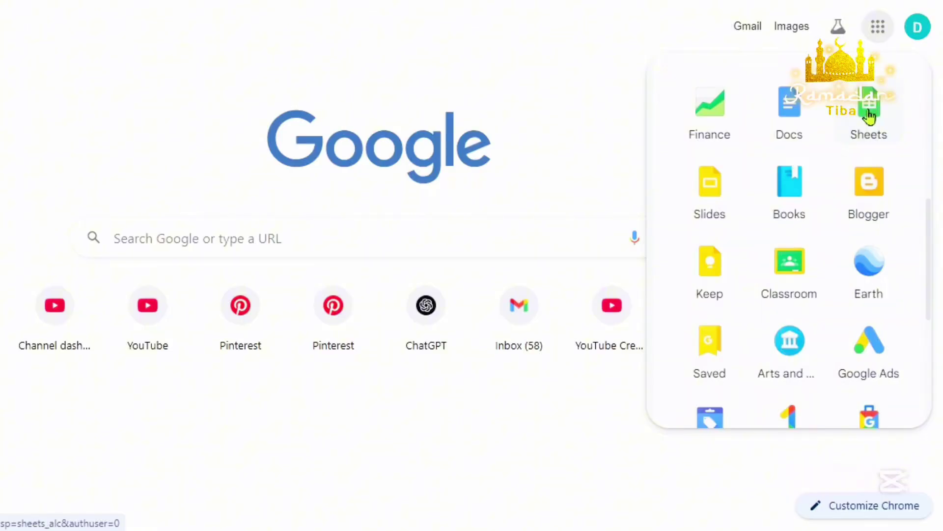
{"action": "left_click", "coordinate": [869, 116]}
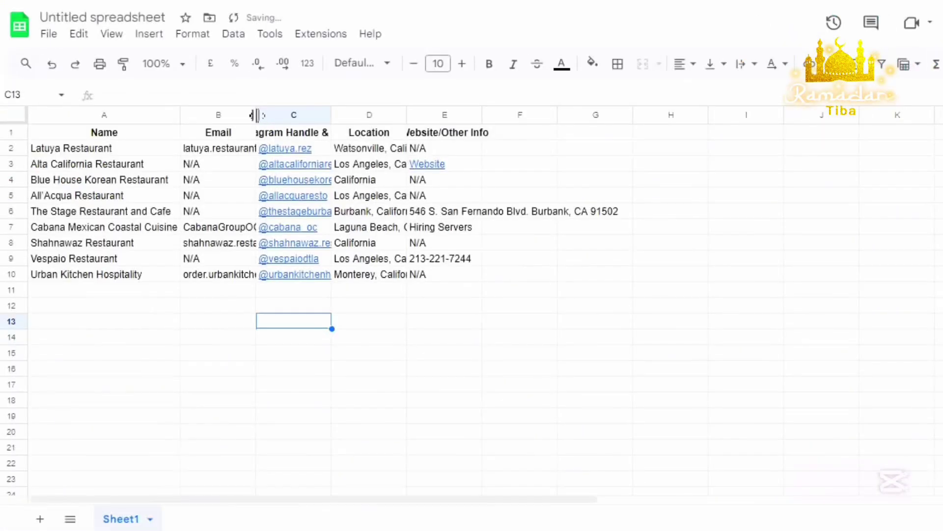
Step: Widen the Email, Instagram Handle & Link, Location and Website/Other Info columns to fit their contents
{"action": "left_click_drag", "start_coordinate": [255, 113], "coordinate": [378, 113]}
{"action": "left_click_drag", "start_coordinate": [453, 114], "coordinate": [541, 115]}
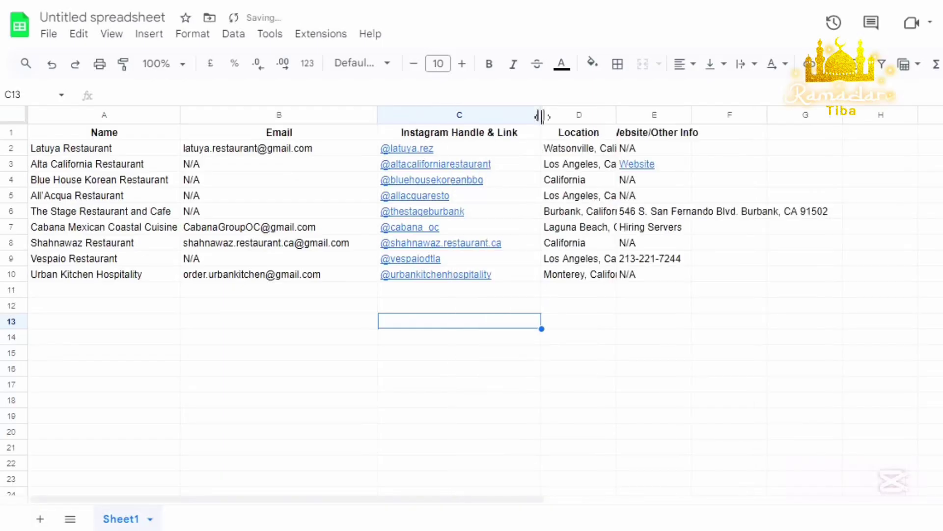
{"action": "left_click_drag", "start_coordinate": [692, 112], "coordinate": [726, 114]}
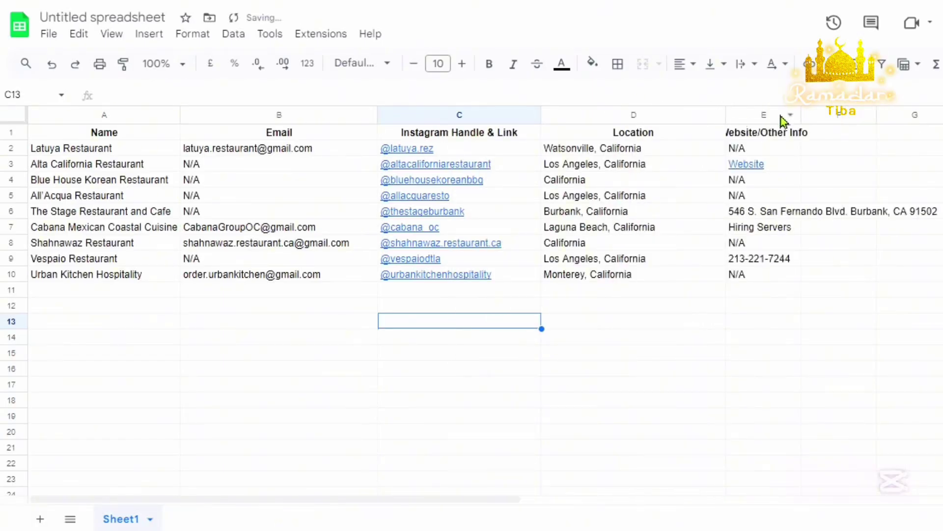
{"action": "left_click_drag", "start_coordinate": [802, 115], "coordinate": [942, 131]}
{"action": "left_click", "coordinate": [732, 386]}
Step: Fill the header row cells from Name to Website/Other Info with yellow
{"action": "left_click", "coordinate": [936, 132]}
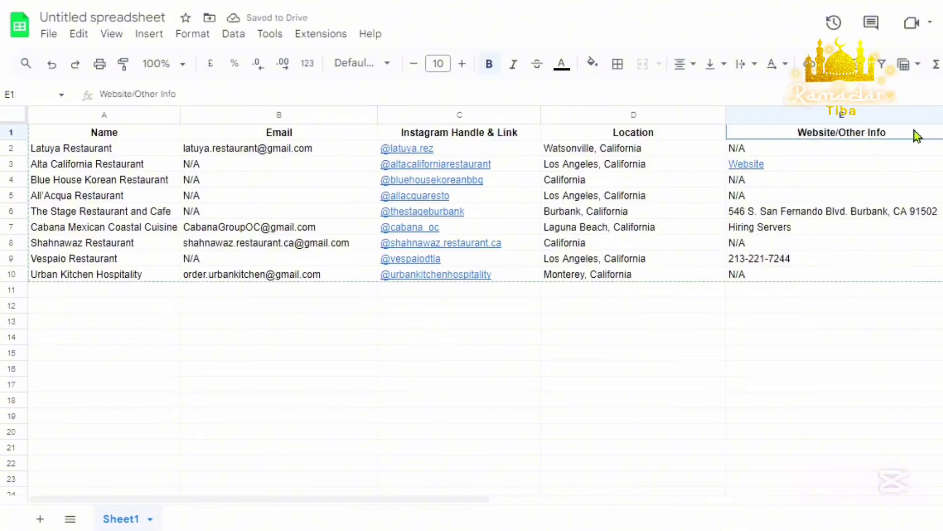
{"action": "left_click", "coordinate": [109, 132], "text": "shift"}
{"action": "left_click", "coordinate": [592, 64]}
{"action": "left_click", "coordinate": [648, 133]}
{"action": "left_click", "coordinate": [472, 304]}
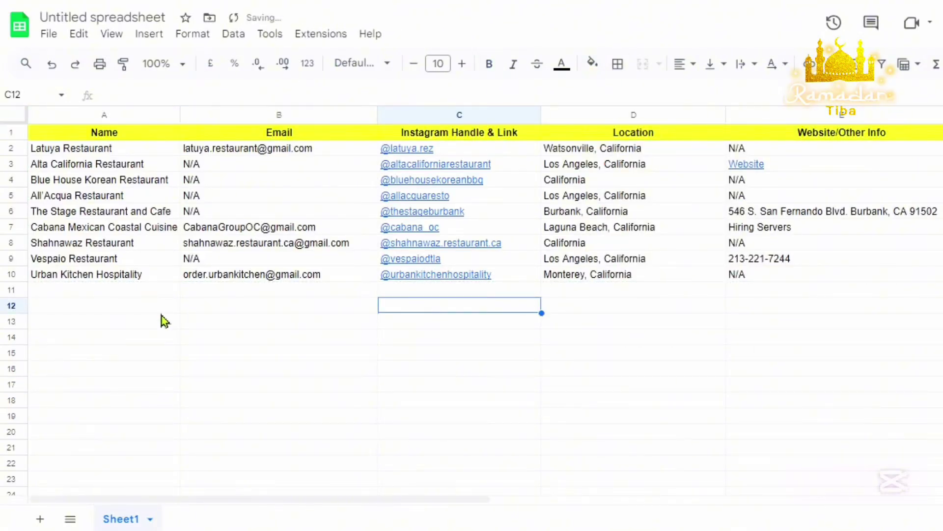
{"action": "left_click", "coordinate": [212, 312]}
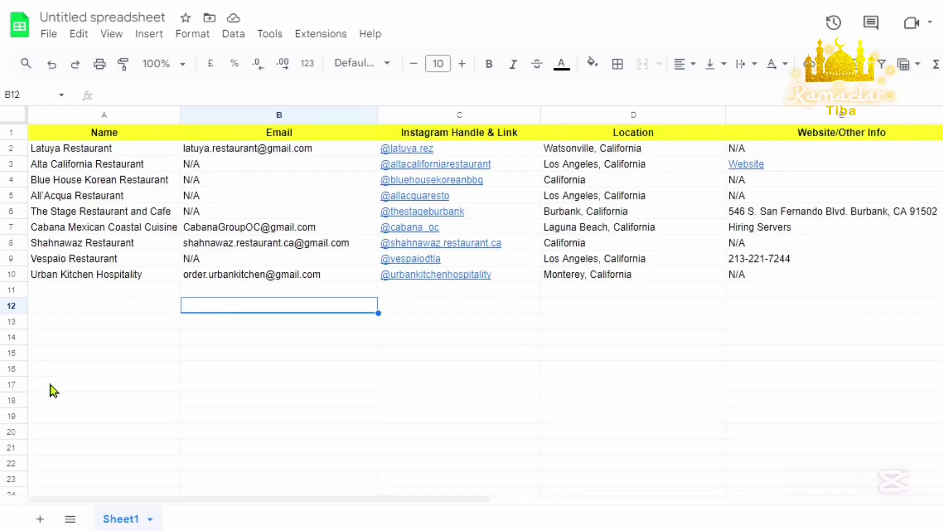